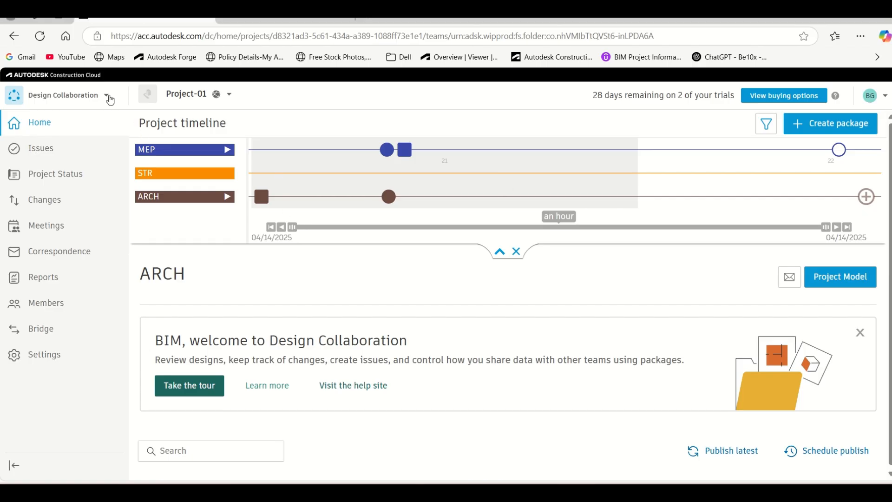
# Switch to Docs and check the version and last-updated time of Revit Project-01.rvt in the SHARED > MEP folder
pyautogui.click(92, 98)
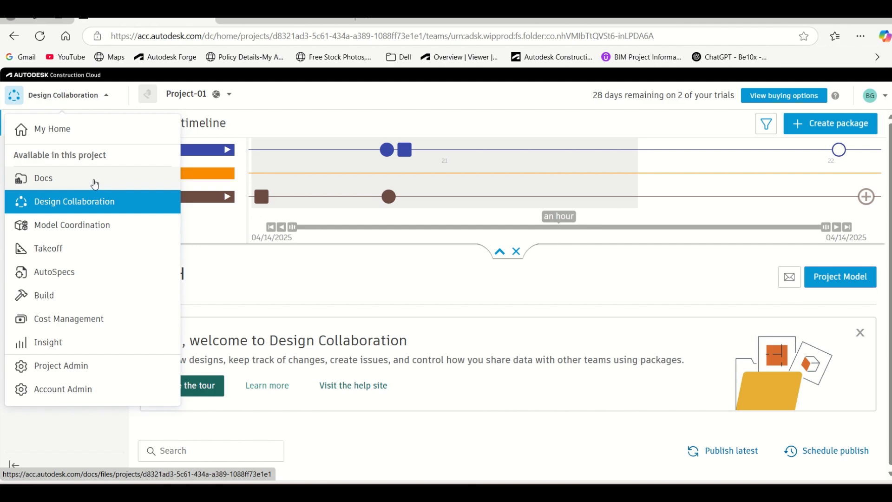
pyautogui.click(94, 179)
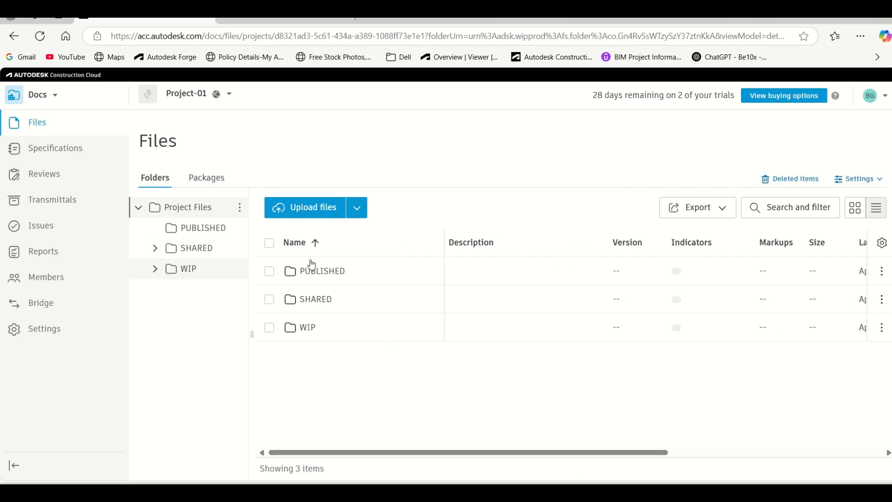
pyautogui.click(307, 300)
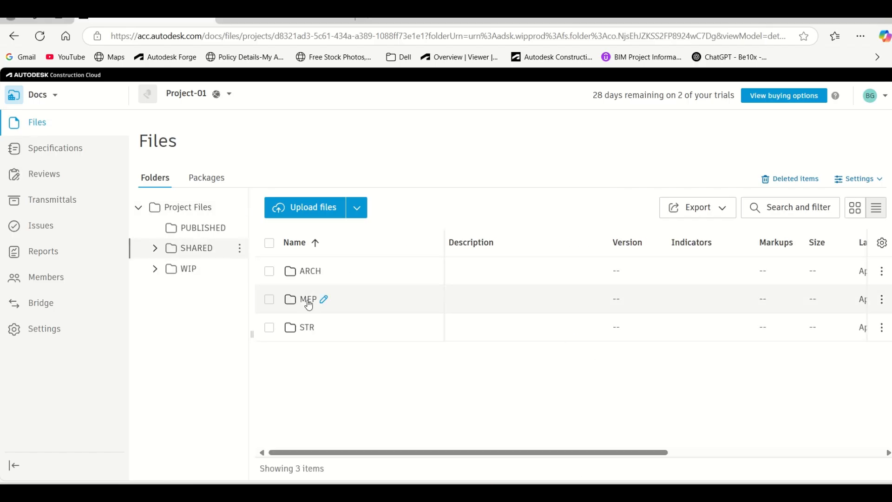
pyautogui.click(305, 299)
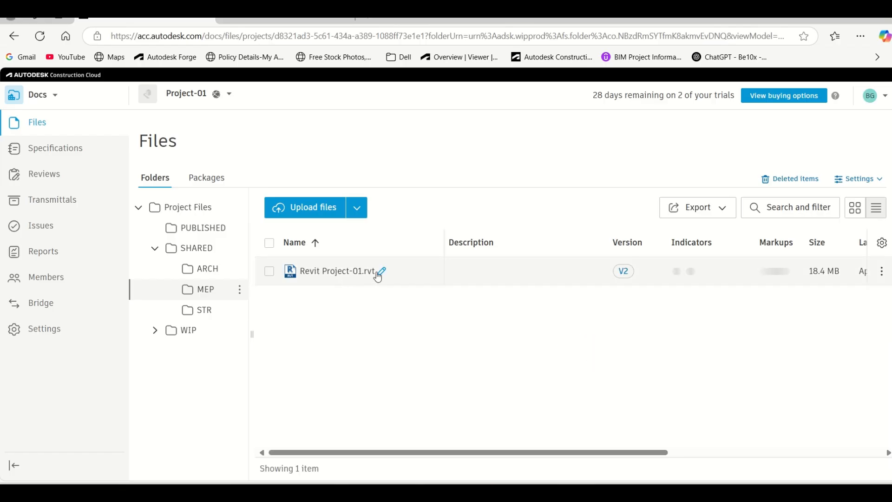
pyautogui.moveTo(587, 451); pyautogui.dragTo(651, 448)
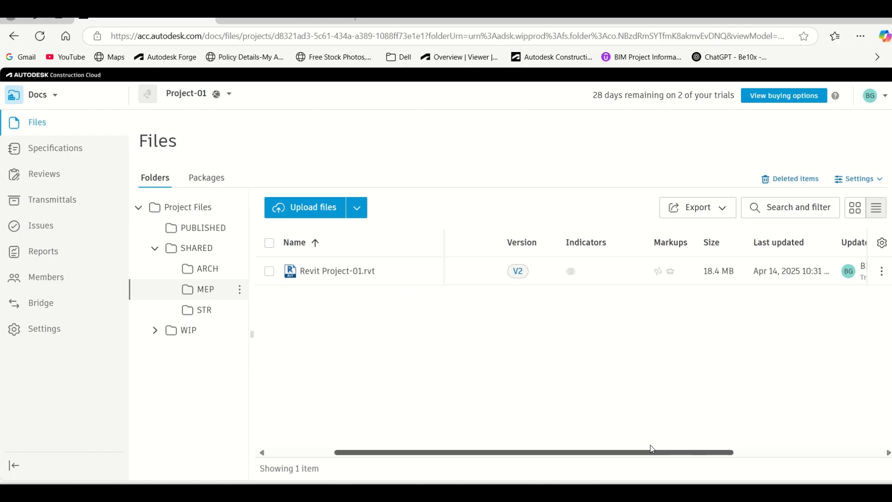
pyautogui.moveTo(652, 449); pyautogui.dragTo(553, 438)
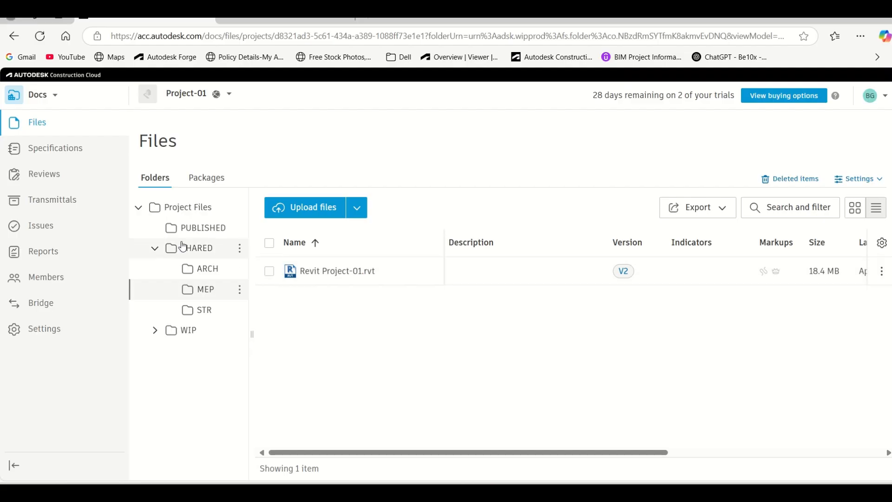
# Inspect the version and last-updated time of Revit Project-01.rvt in the WIP > ARCH > Consumed > MEP folder
pyautogui.click(184, 328)
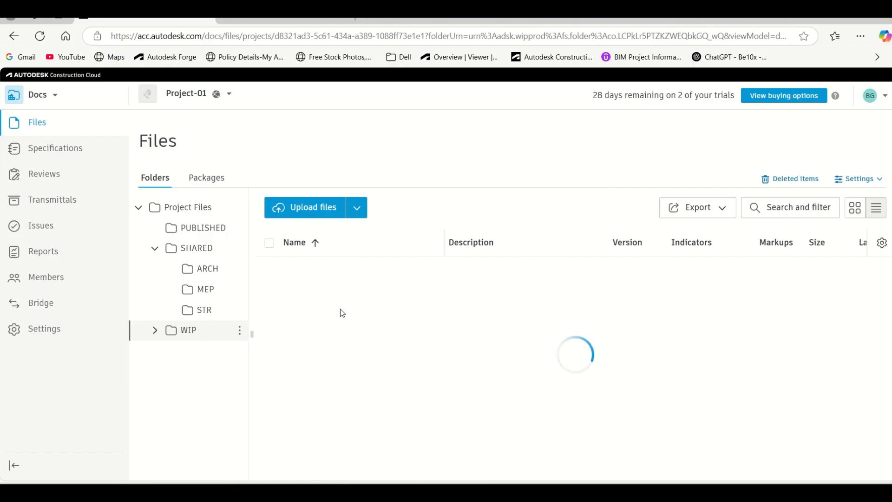
pyautogui.click(309, 275)
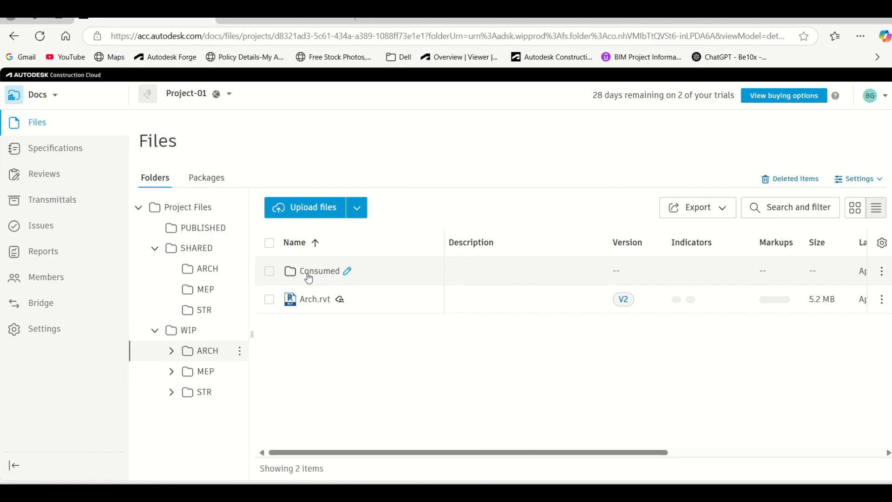
pyautogui.click(311, 271)
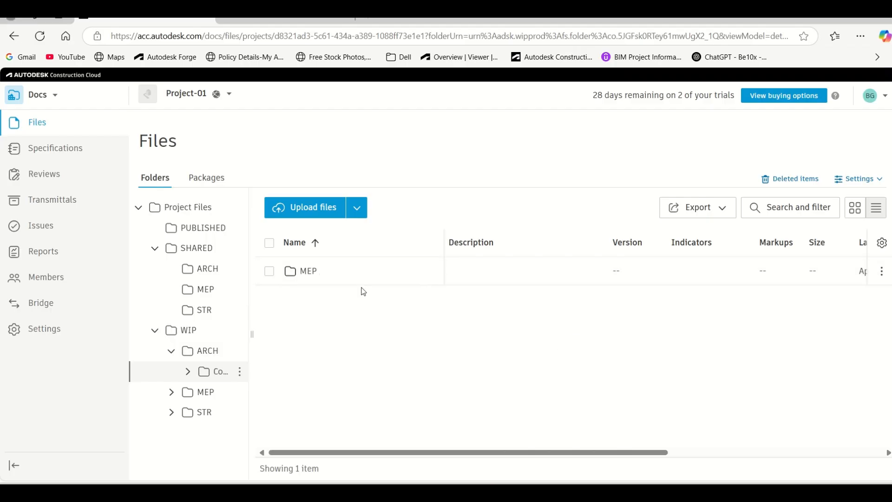
pyautogui.click(308, 275)
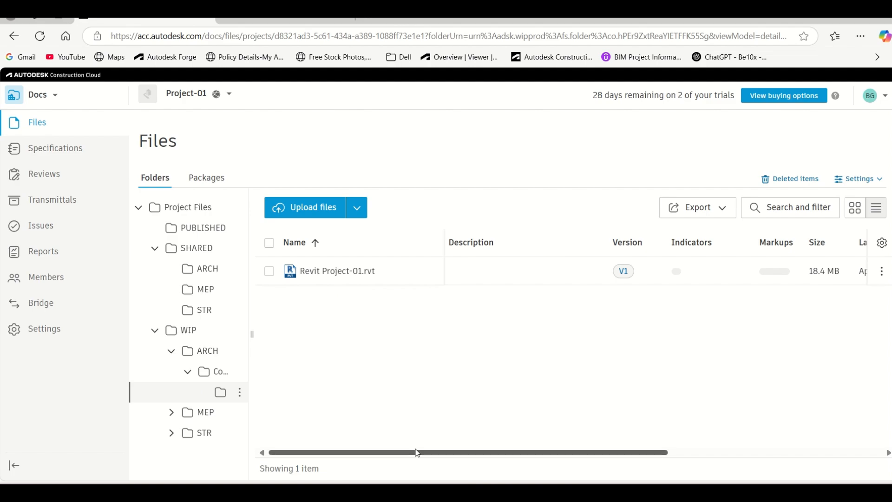
pyautogui.moveTo(417, 454); pyautogui.dragTo(543, 445)
pyautogui.moveTo(737, 243); pyautogui.dragTo(817, 244)
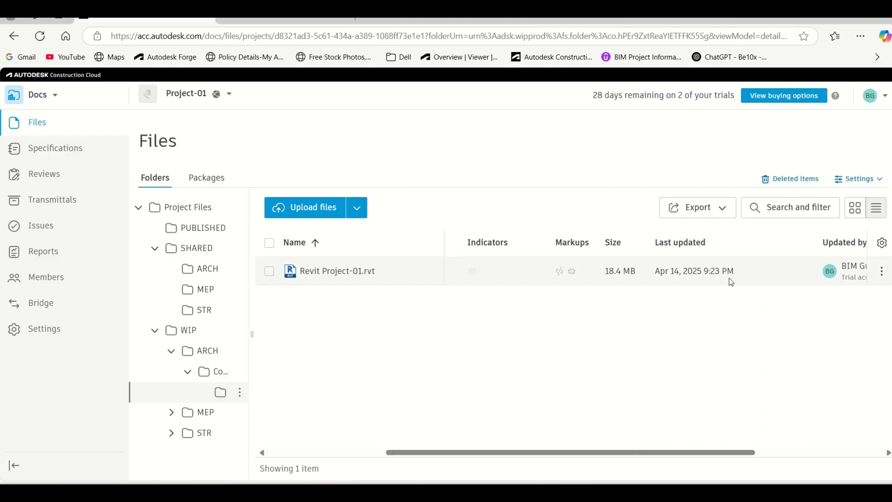
pyautogui.moveTo(735, 271); pyautogui.dragTo(707, 270)
pyautogui.click(674, 318)
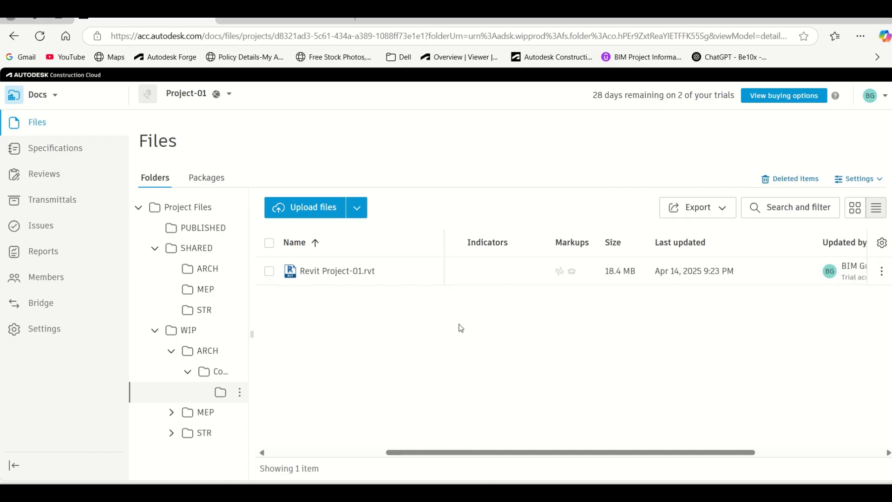
# Compare the shared MEP folder's file with the contents of the WIP > ARCH folder and its Consumed > MEP subfolder
pyautogui.click(205, 297)
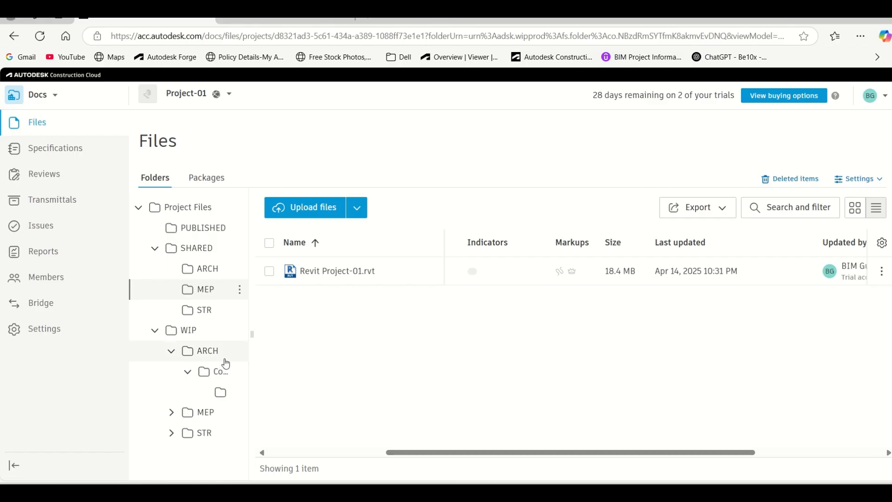
pyautogui.click(208, 351)
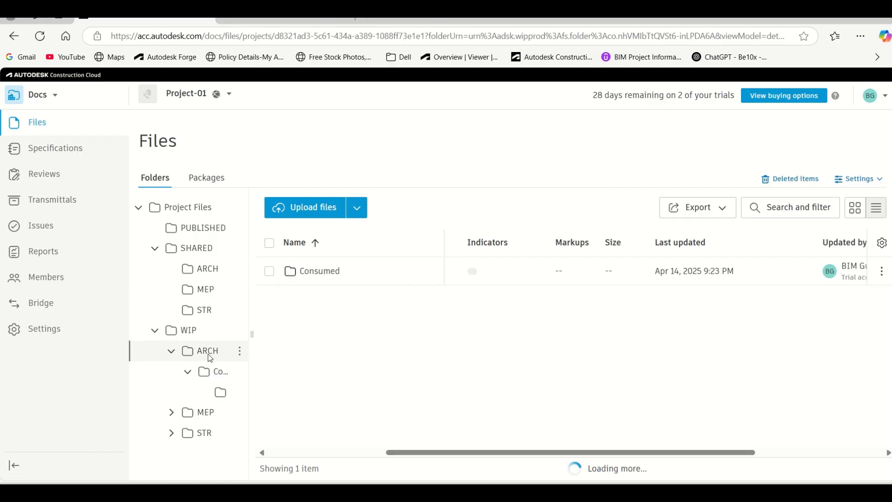
pyautogui.click(318, 272)
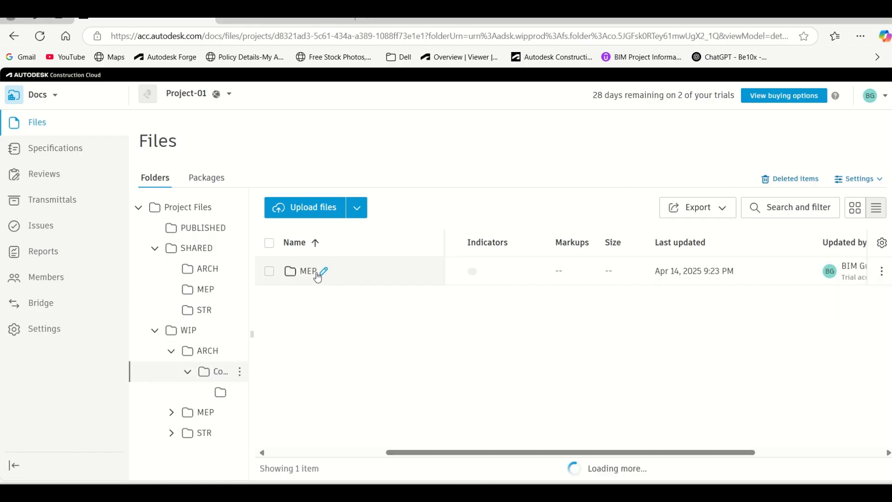
pyautogui.click(310, 272)
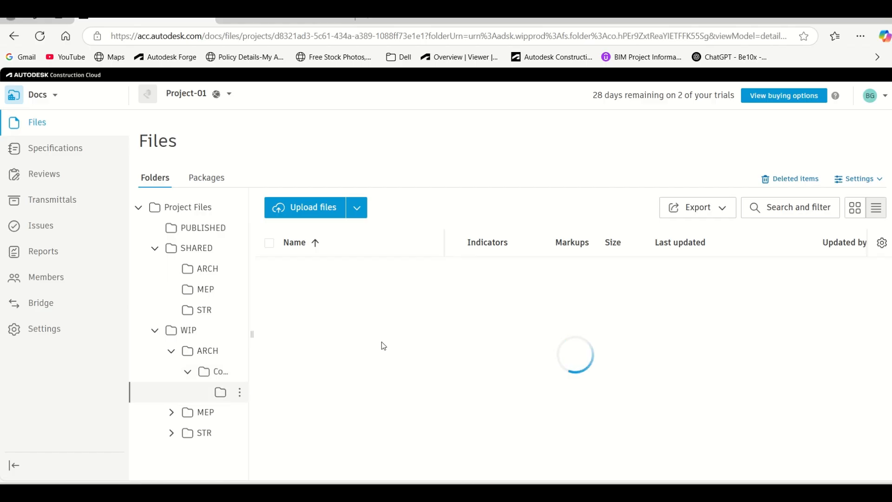
pyautogui.click(204, 351)
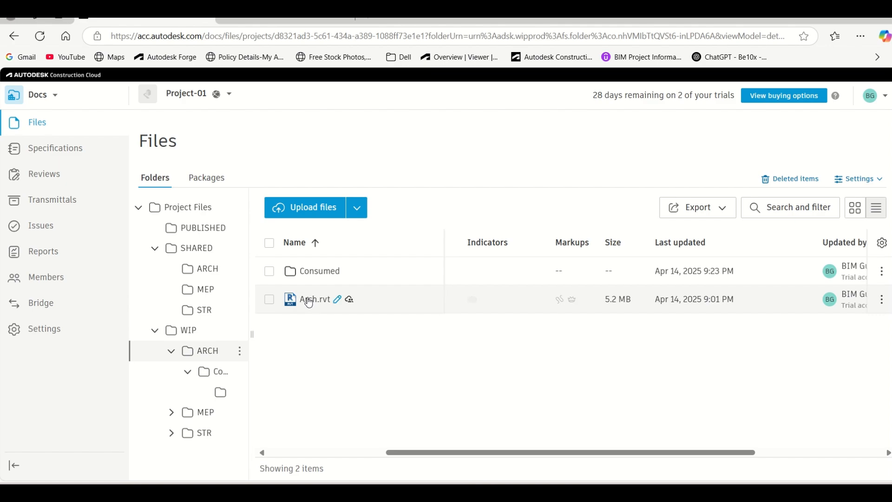
pyautogui.click(310, 272)
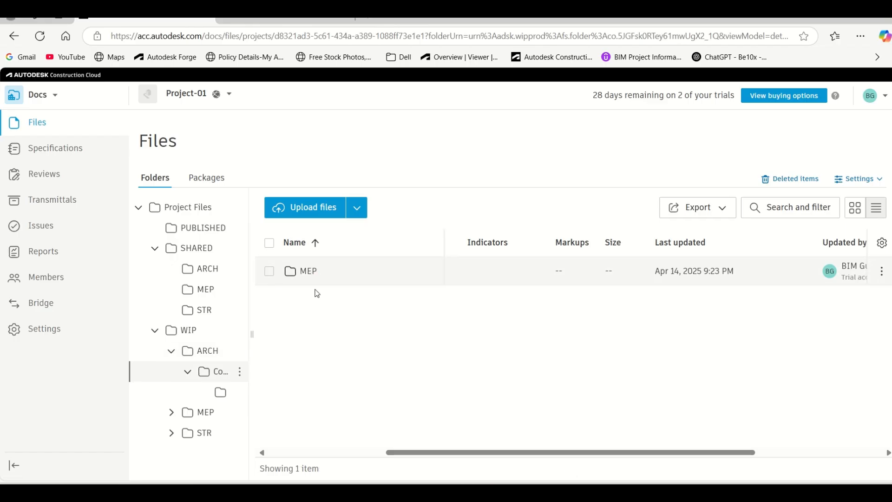
pyautogui.click(201, 351)
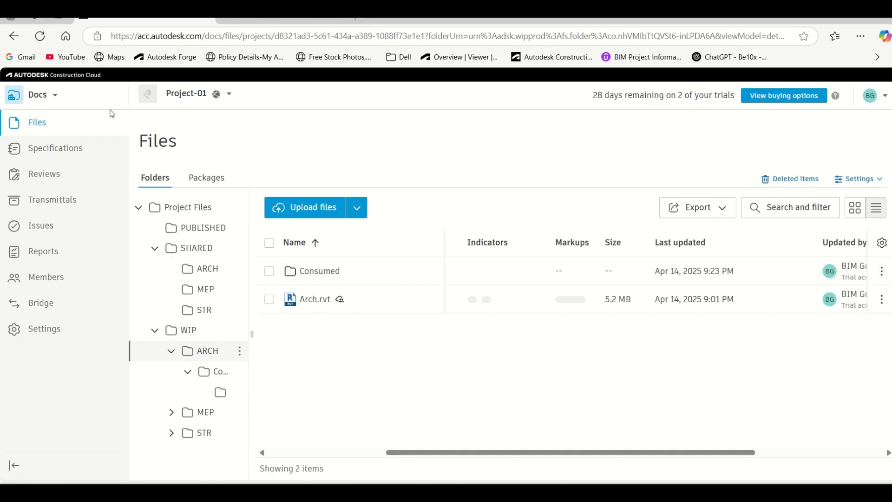
# In Design Collaboration, expand the shared teams on the project timeline and consume the MEP for Demo package into the ARCH team space
pyautogui.click(41, 96)
pyautogui.click(57, 202)
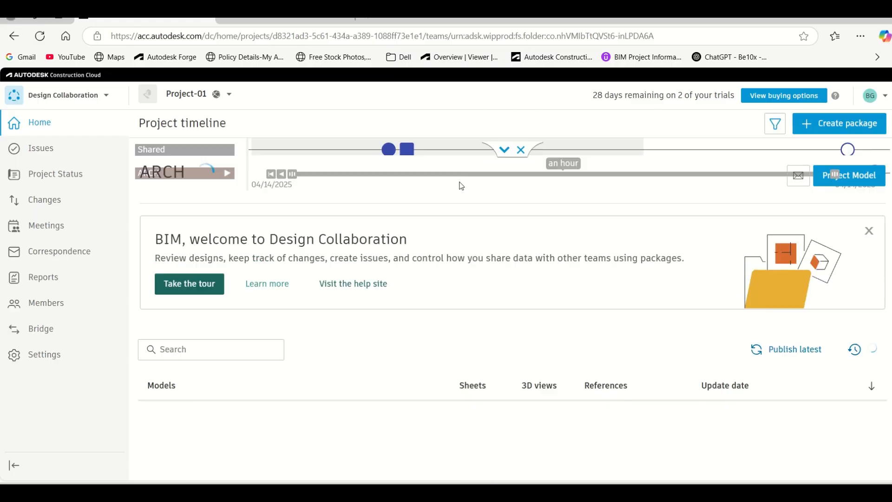
pyautogui.click(176, 151)
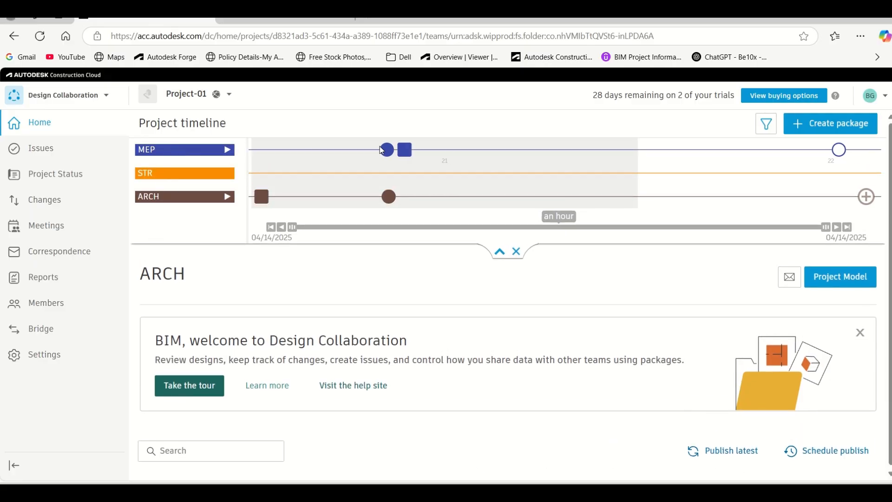
pyautogui.click(839, 153)
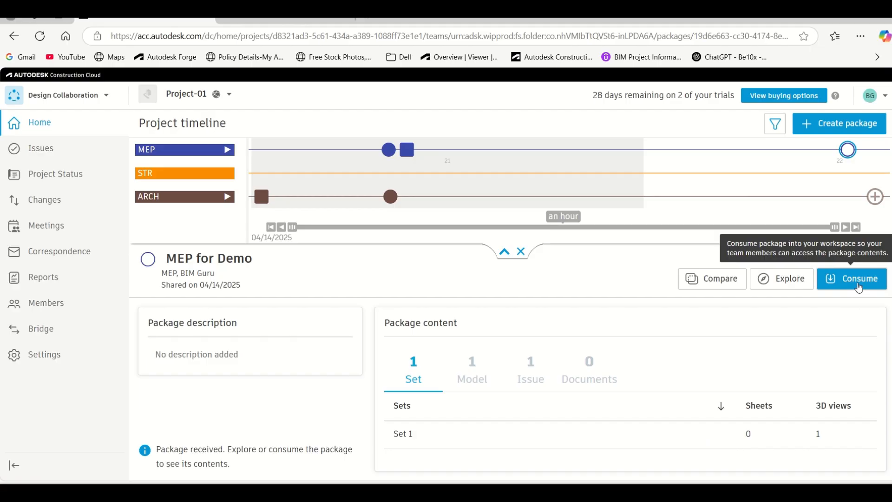
pyautogui.click(859, 286)
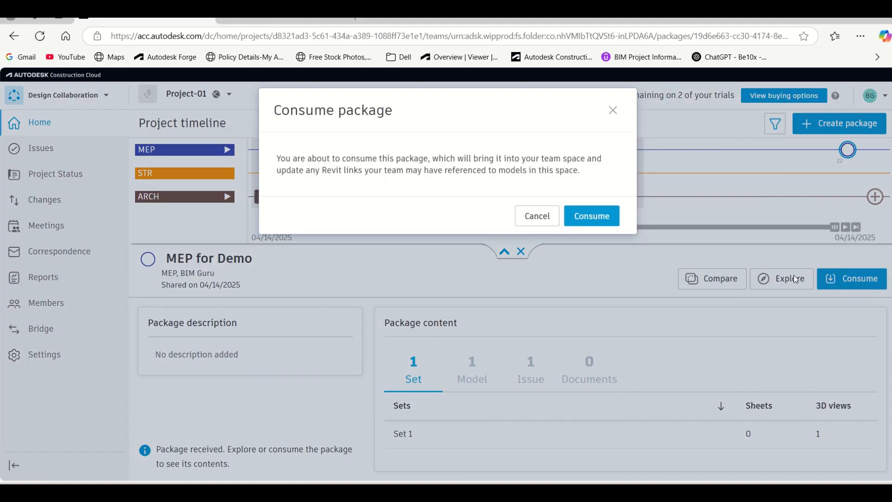
pyautogui.click(588, 217)
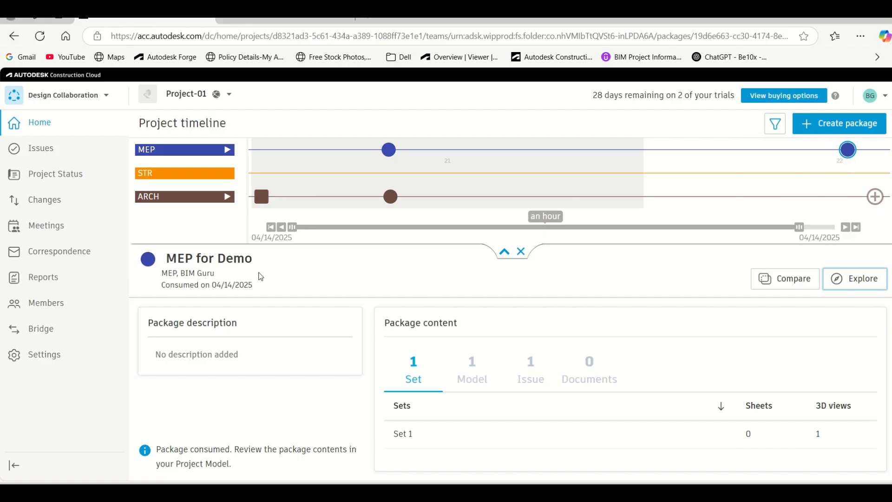
# Return to Docs and verify the version and last-updated time of the newly consumed Revit Project-01.rvt in WIP > ARCH > Consumed > MEP
pyautogui.click(88, 96)
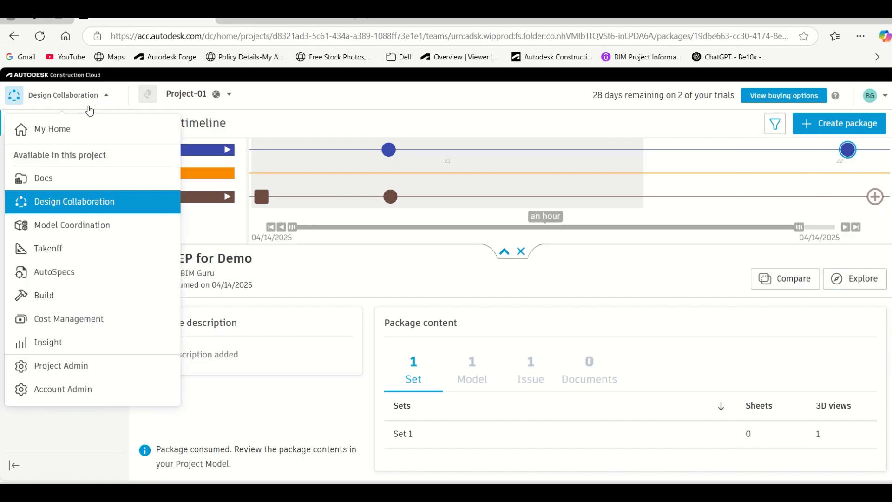
pyautogui.click(77, 175)
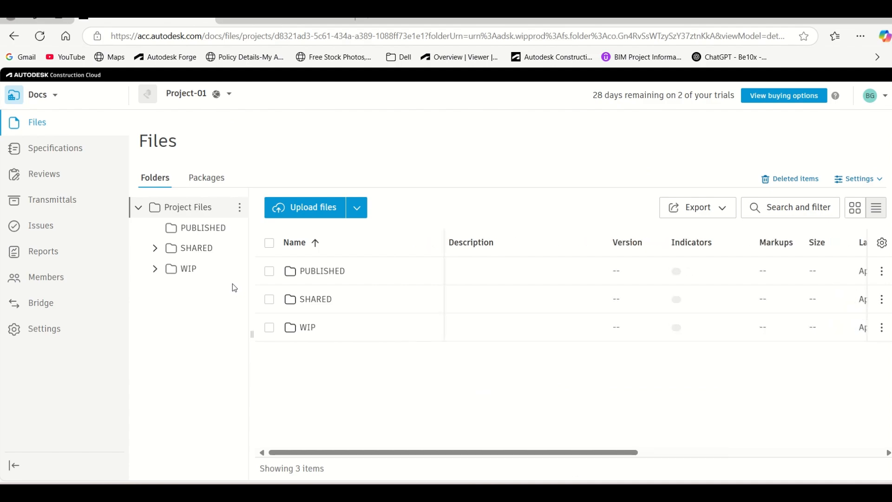
pyautogui.click(307, 327)
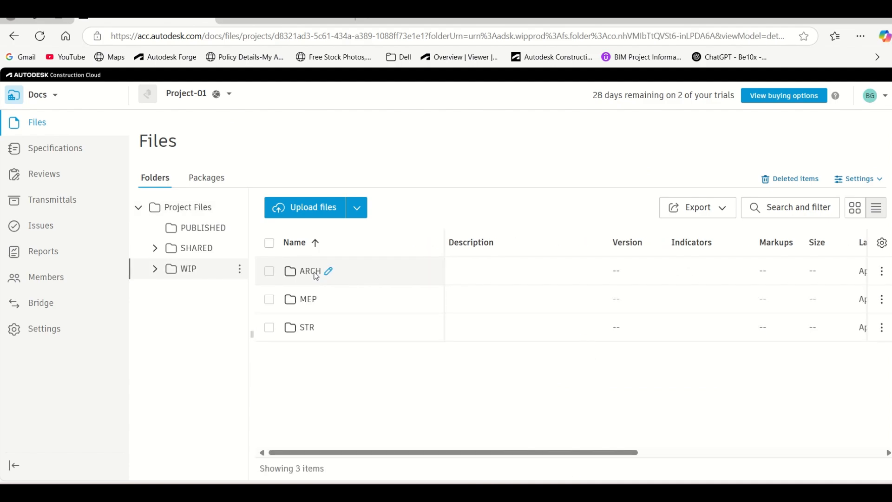
pyautogui.click(314, 272)
pyautogui.click(315, 273)
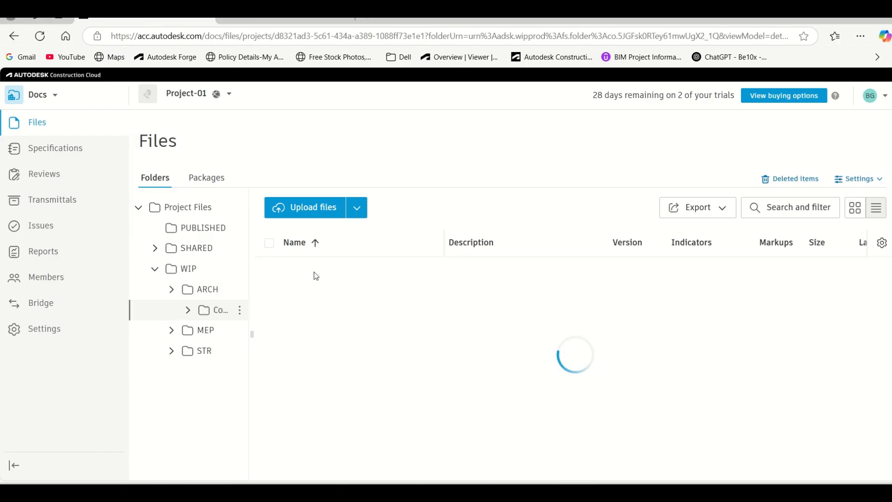
pyautogui.click(315, 273)
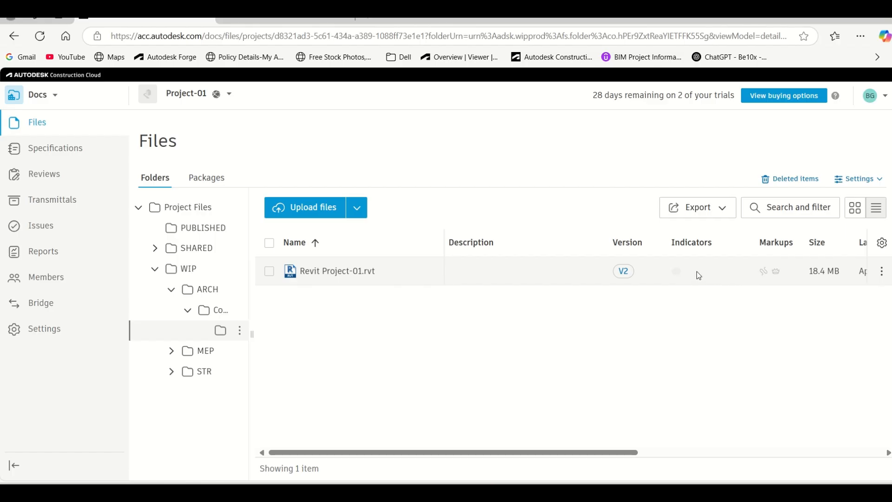
pyautogui.moveTo(561, 449); pyautogui.dragTo(604, 450)
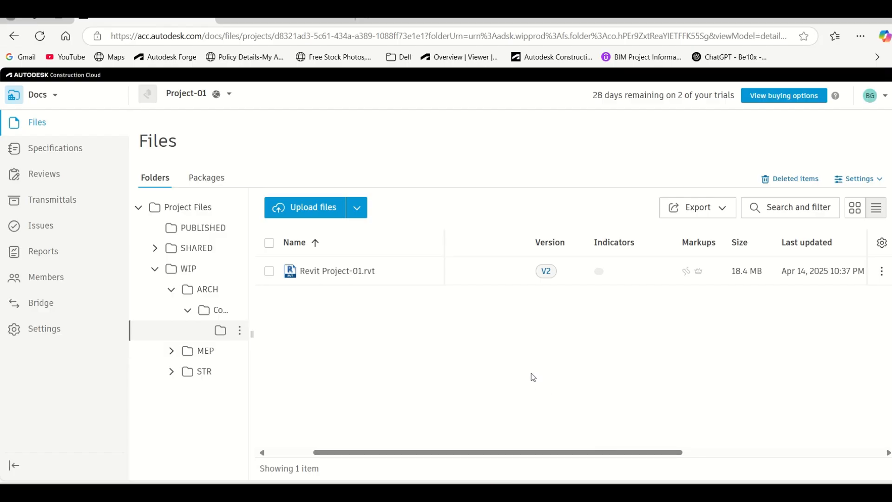
pyautogui.moveTo(618, 454); pyautogui.dragTo(698, 453)
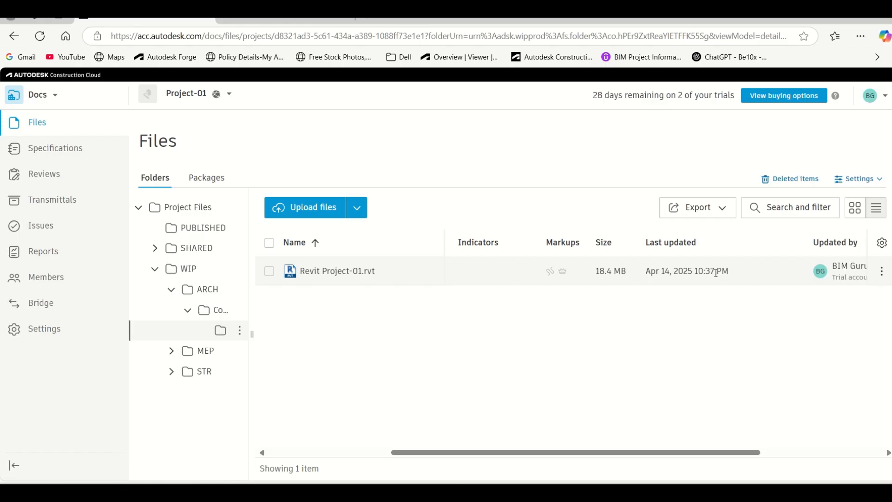
pyautogui.moveTo(716, 273); pyautogui.dragTo(697, 273)
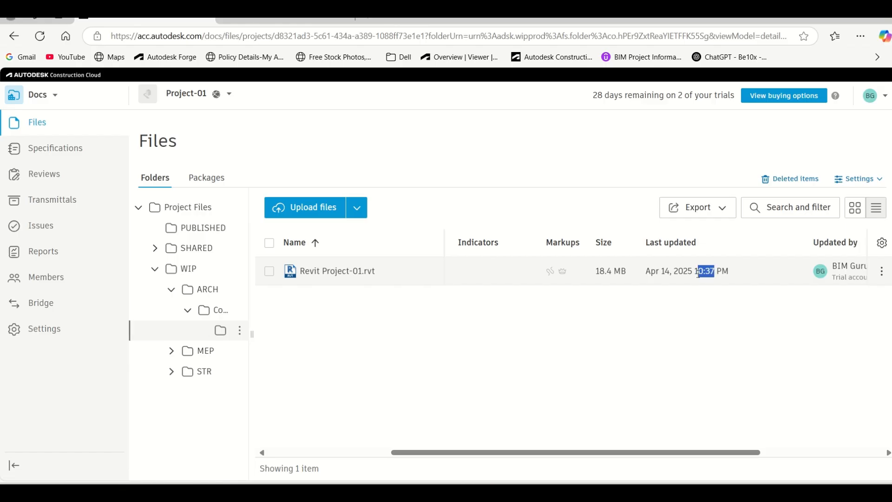
pyautogui.click(676, 331)
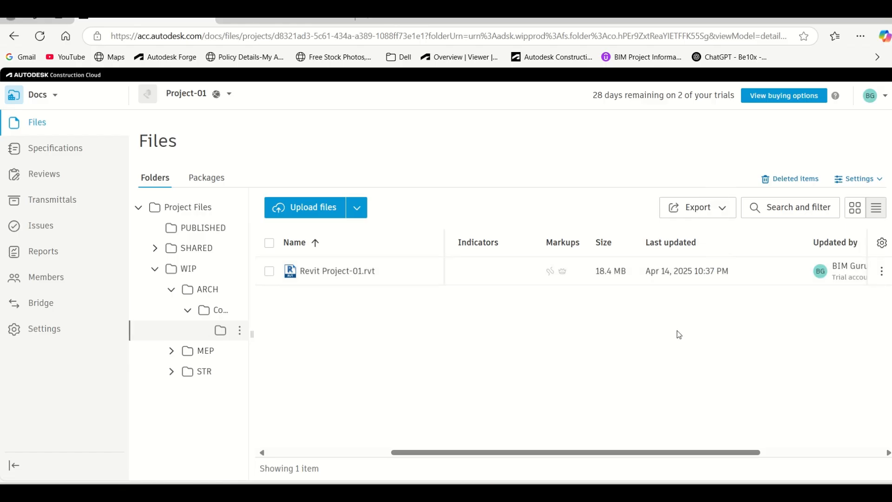